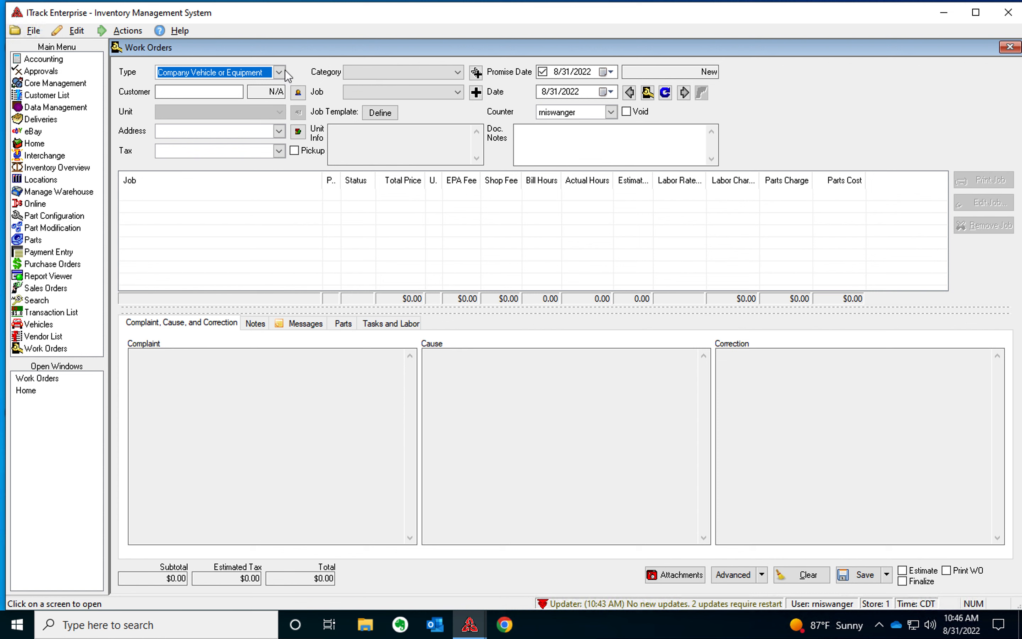
Set the work order type to Build Order and look up 1234 in its first unit line.
left_click(279, 73)
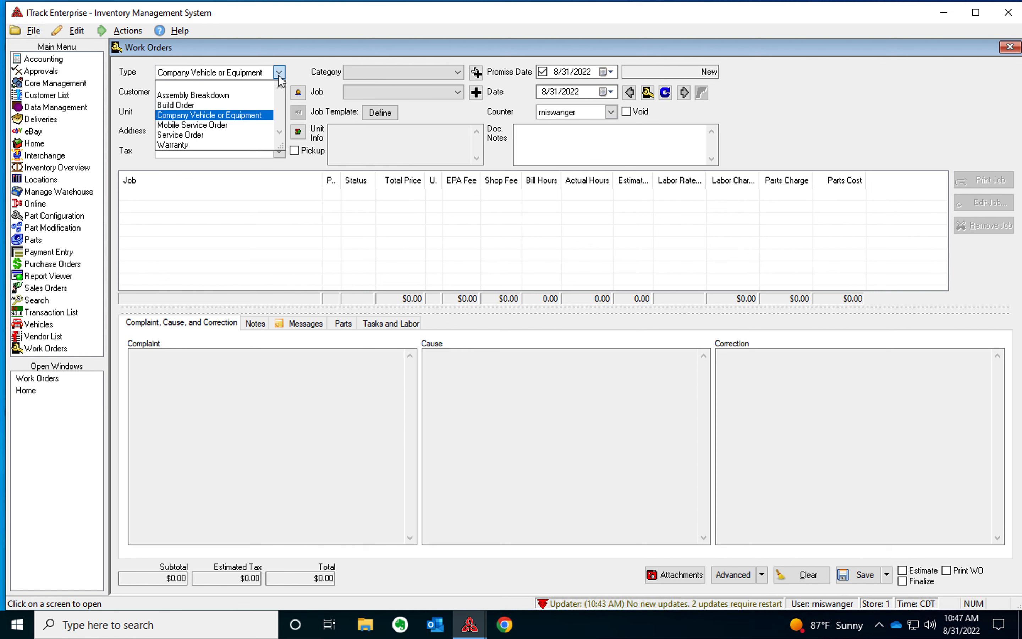
left_click(217, 106)
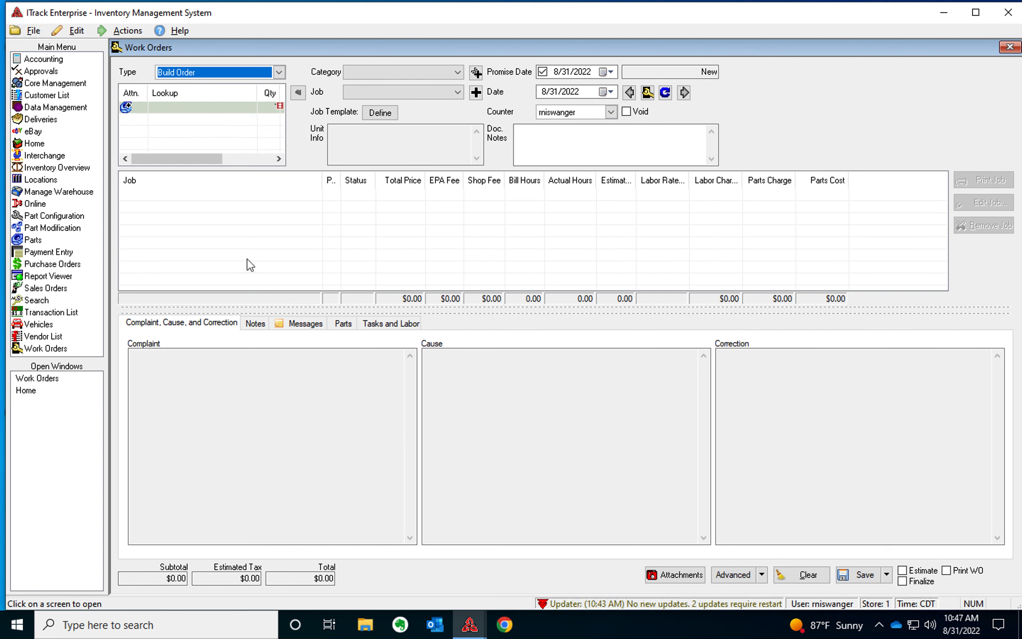
left_click(178, 109)
type("1234")
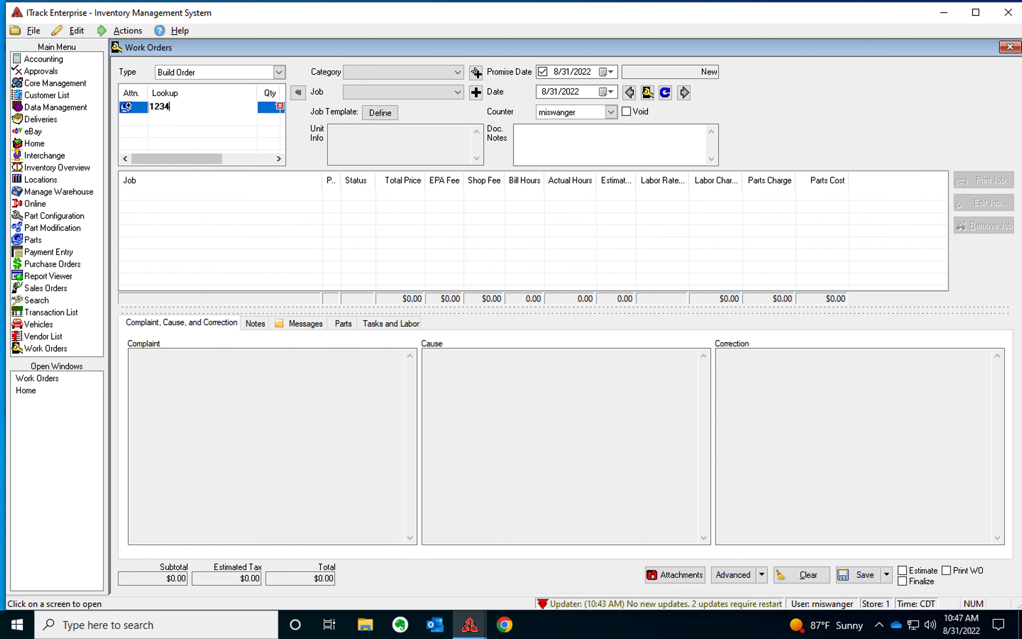
key("Return")
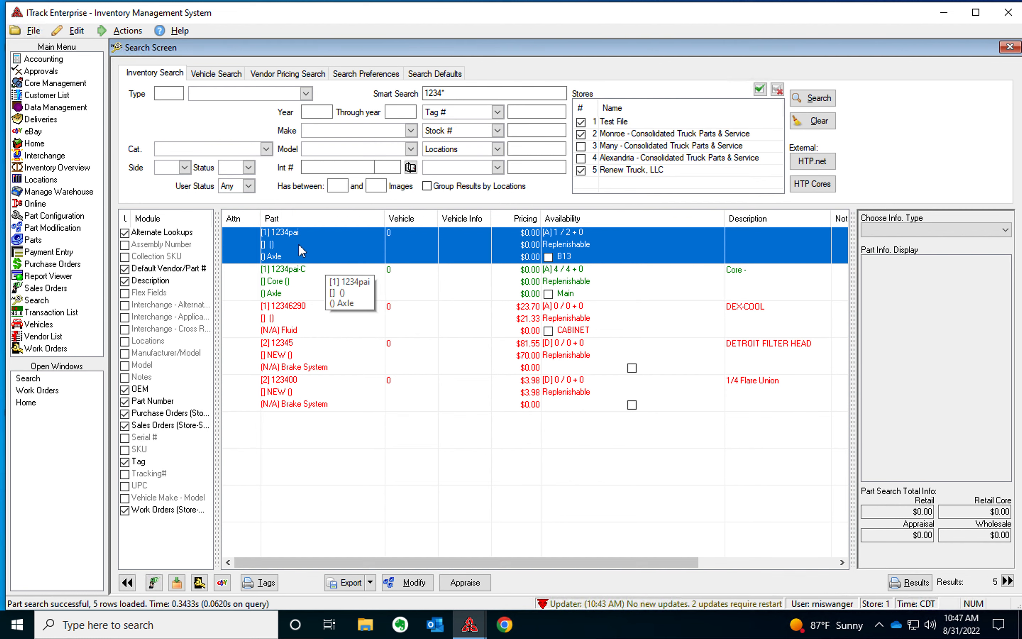
Search the vehicles of the Test File store and add vehicle 1234TEST to the build order.
left_click(212, 74)
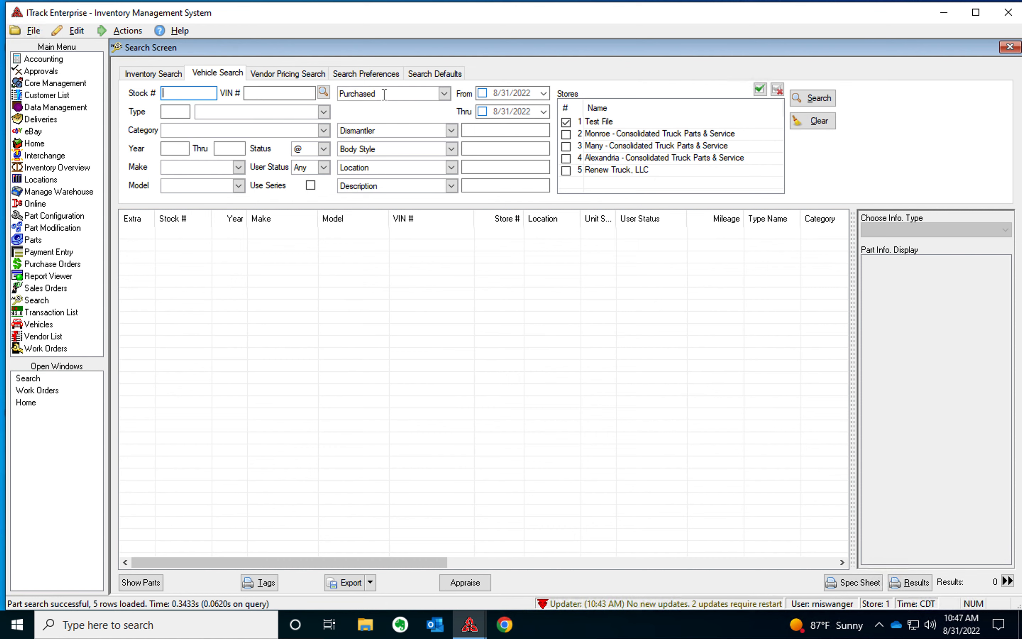
left_click(811, 101)
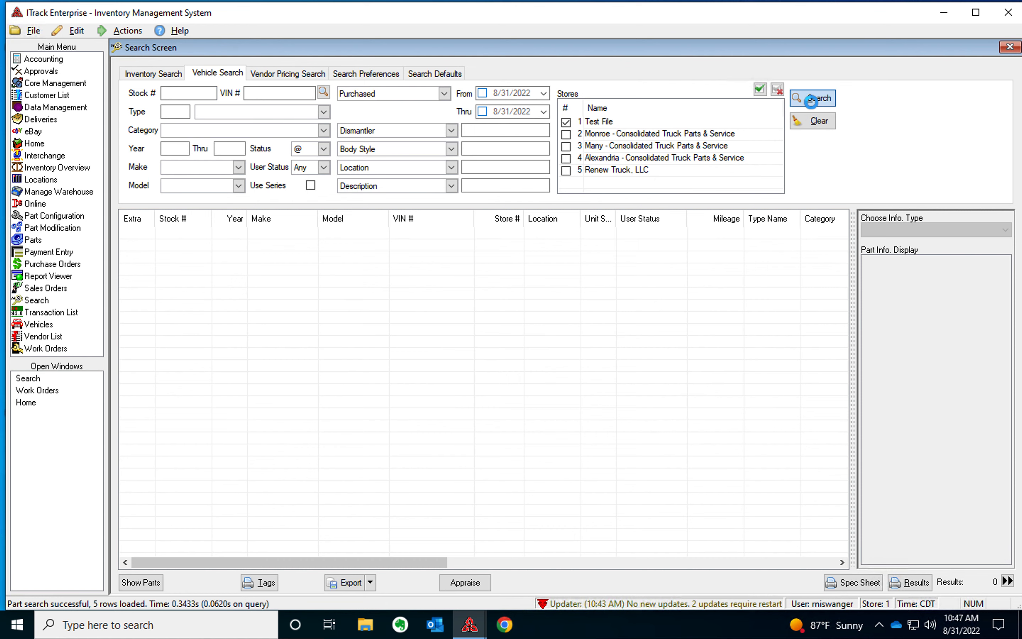
double_click(207, 244)
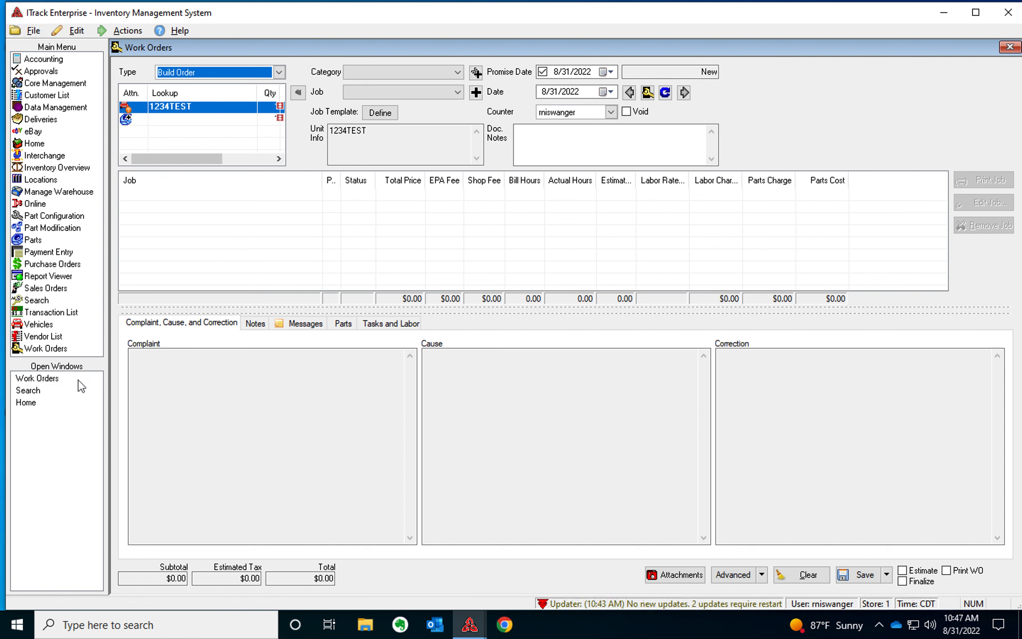
Open vehicle 1234TEST from the vehicle search results and start a purchase order for new costs on it.
left_click(42, 263)
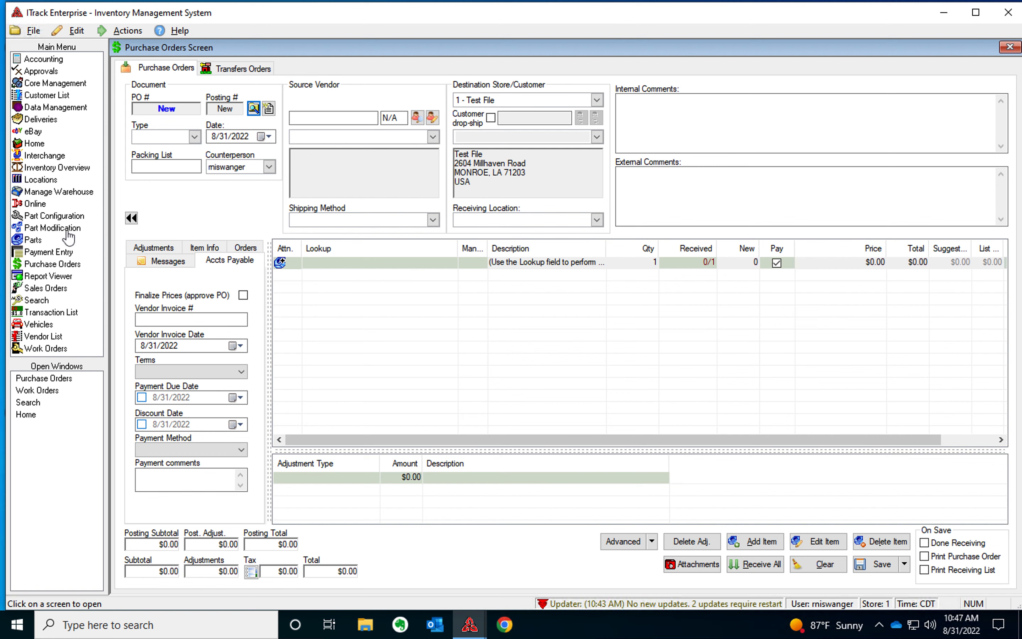
left_click(30, 402)
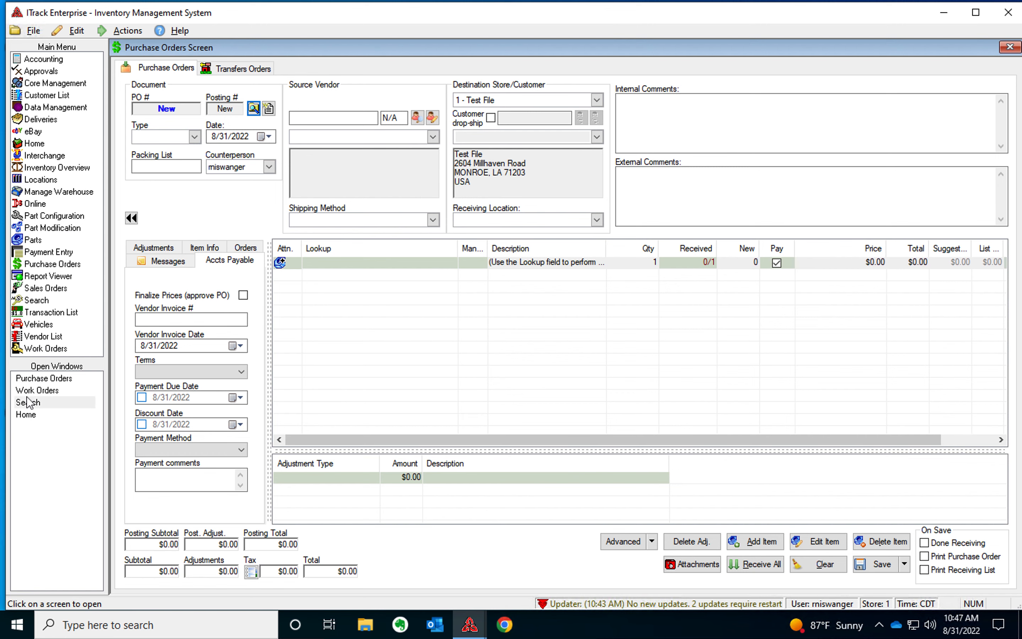
double_click(187, 246)
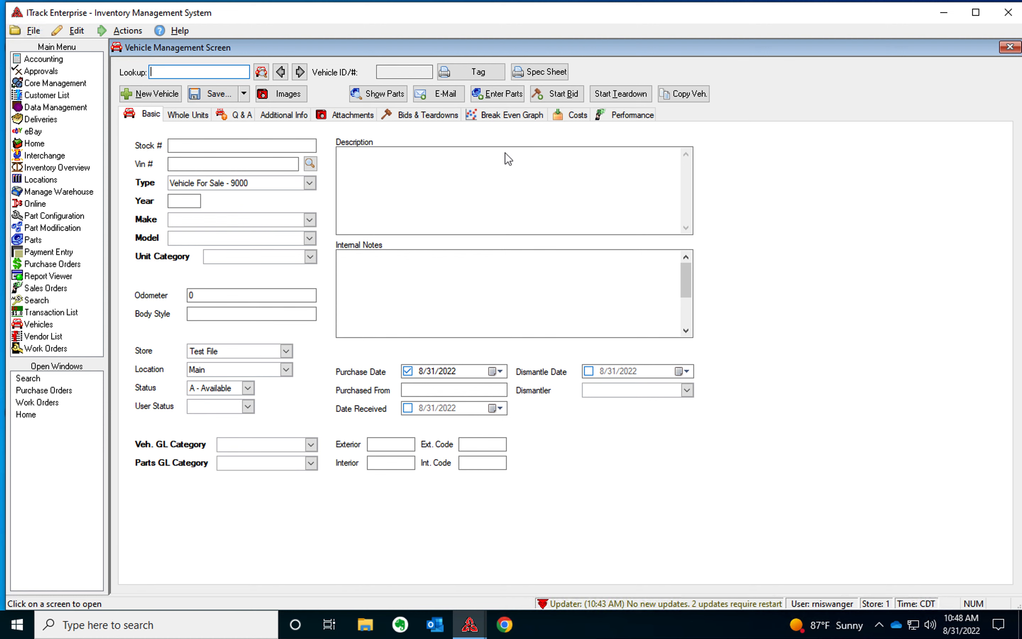
left_click(578, 113)
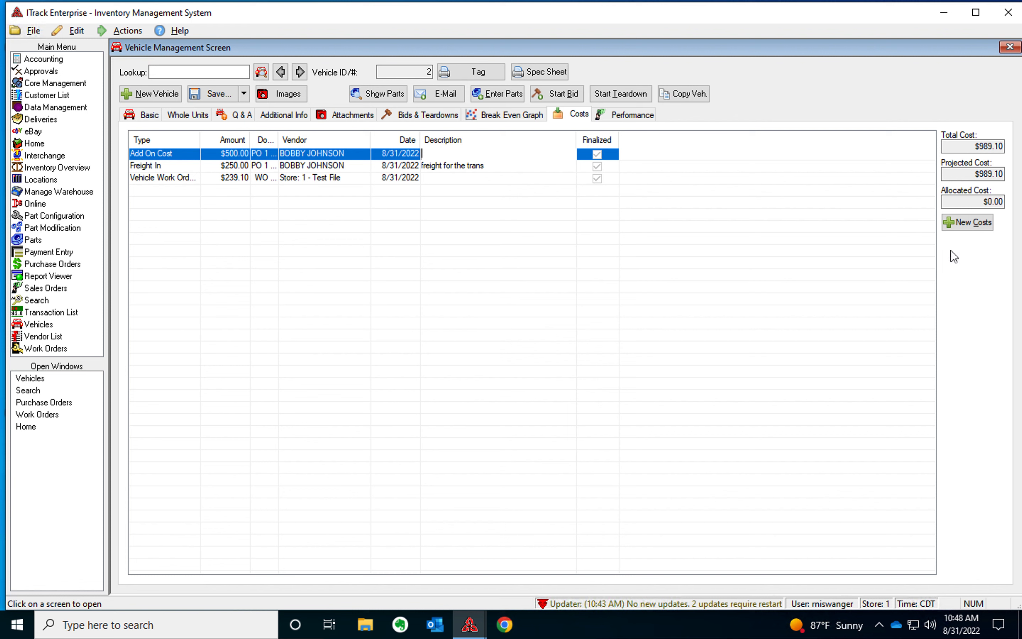
left_click(953, 222)
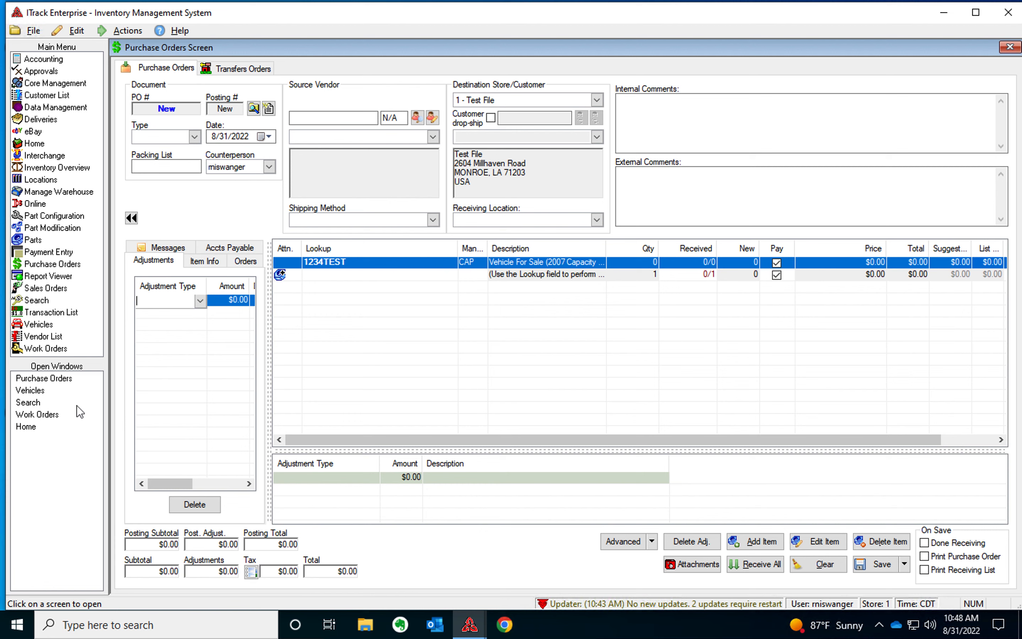
left_click(40, 390)
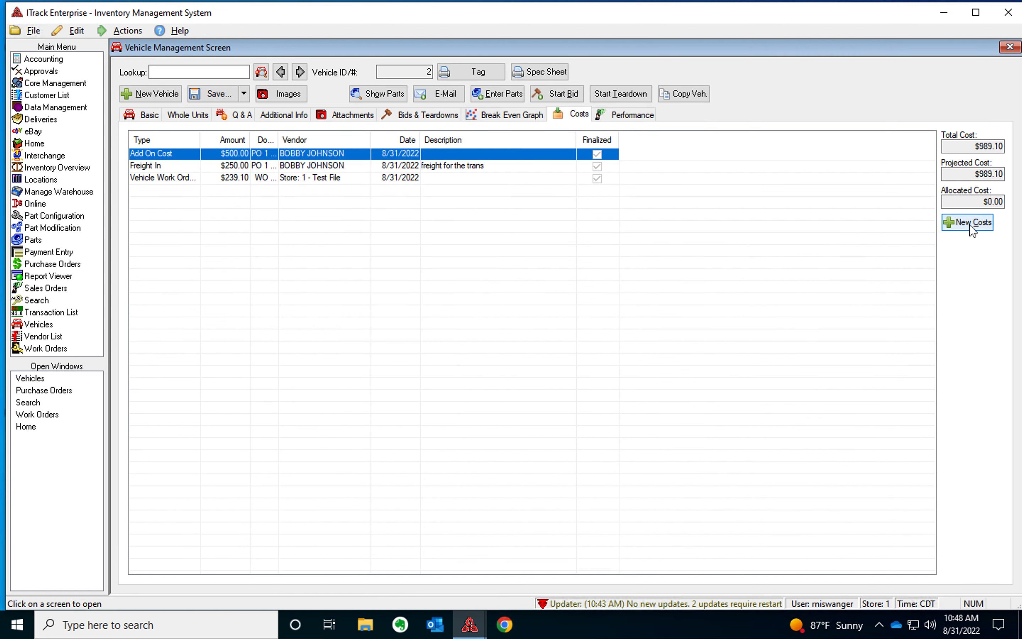
left_click(48, 391)
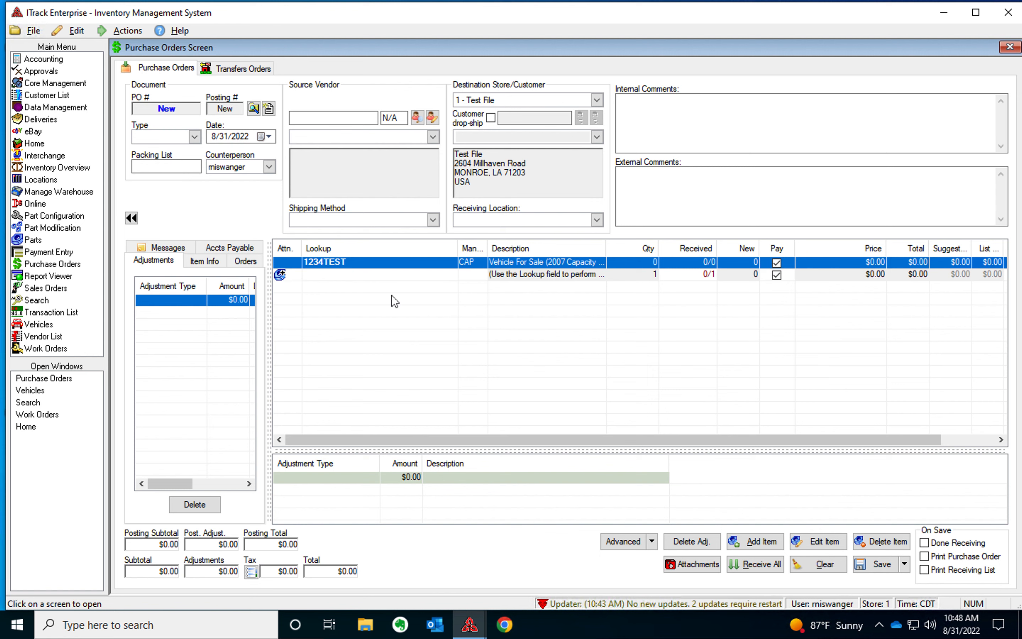
Add a Sublet adjustment of $1,000 to the 1234TEST line of the purchase order.
left_click(173, 300)
left_click(200, 301)
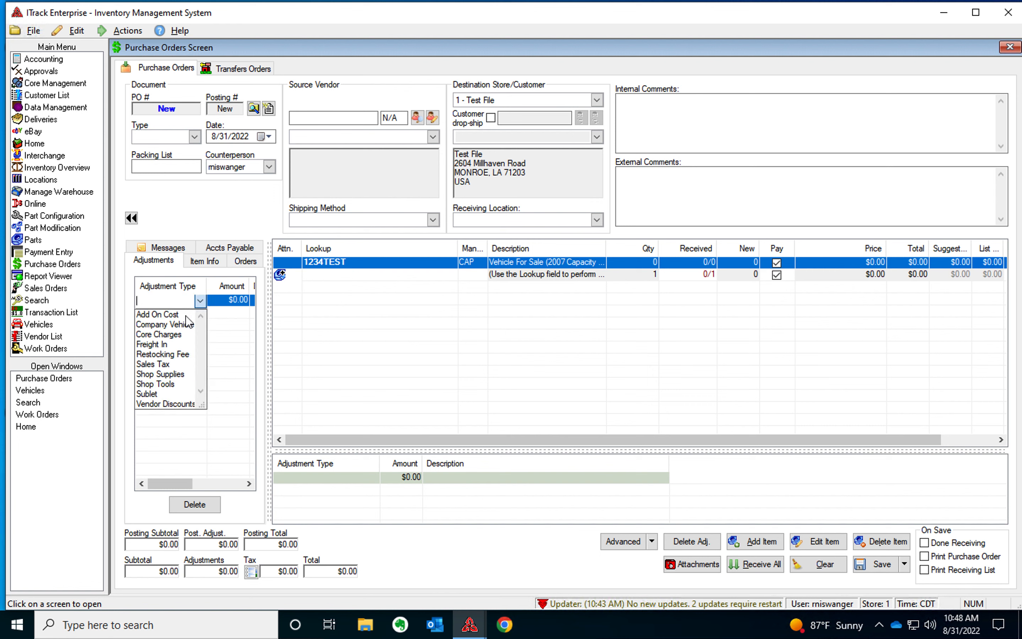
left_click(167, 395)
left_click(236, 300)
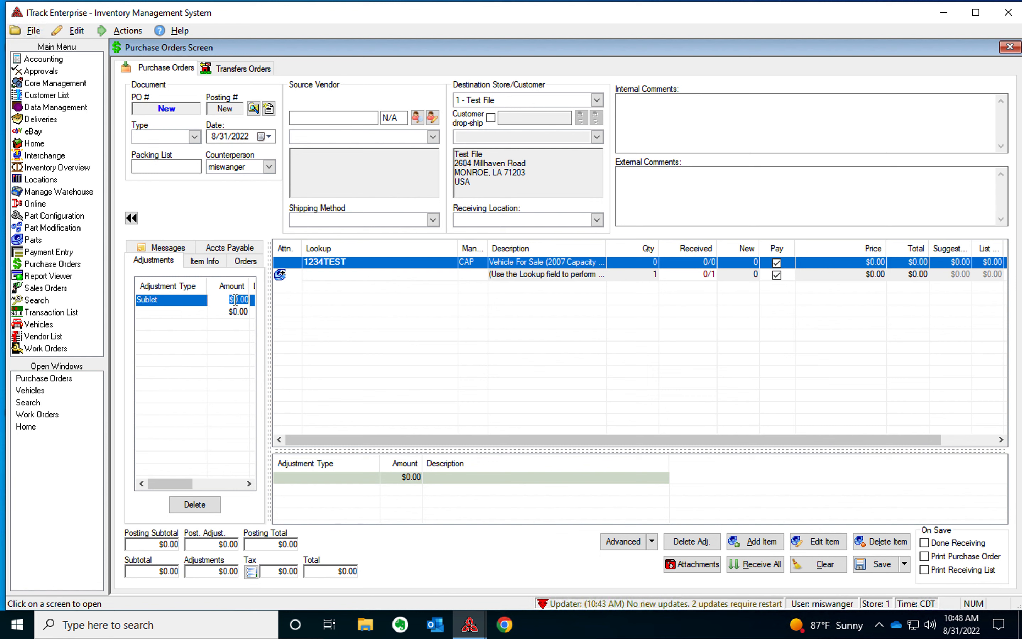
type("1000")
Enter "painted the truck" as the Sublet adjustment's description.
left_click(252, 304)
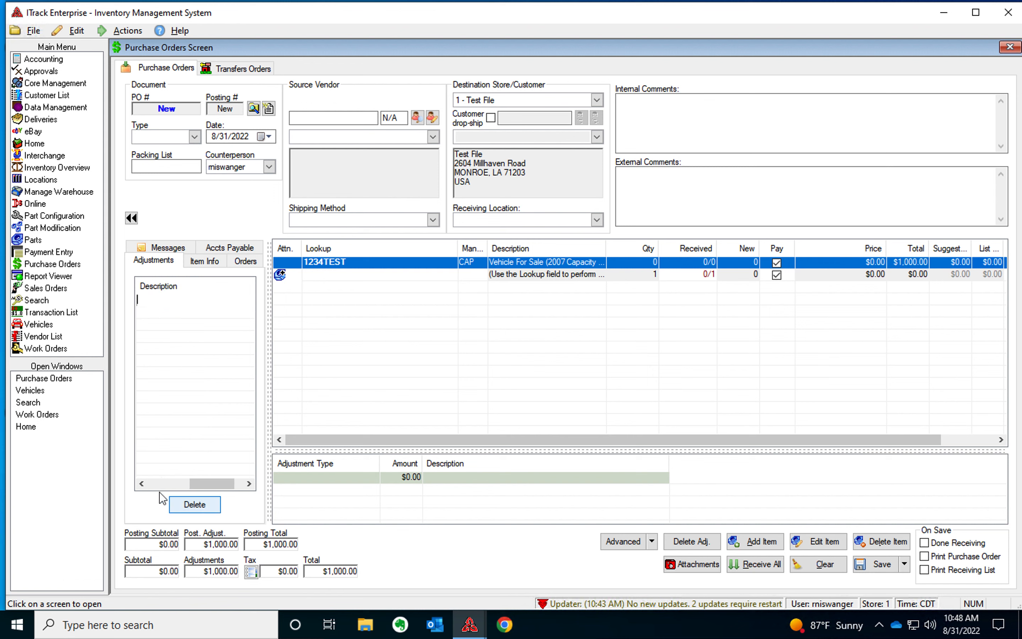
left_click(146, 484)
left_click_drag(146, 484, 146, 483)
left_click_drag(249, 484, 249, 486)
left_click(199, 300)
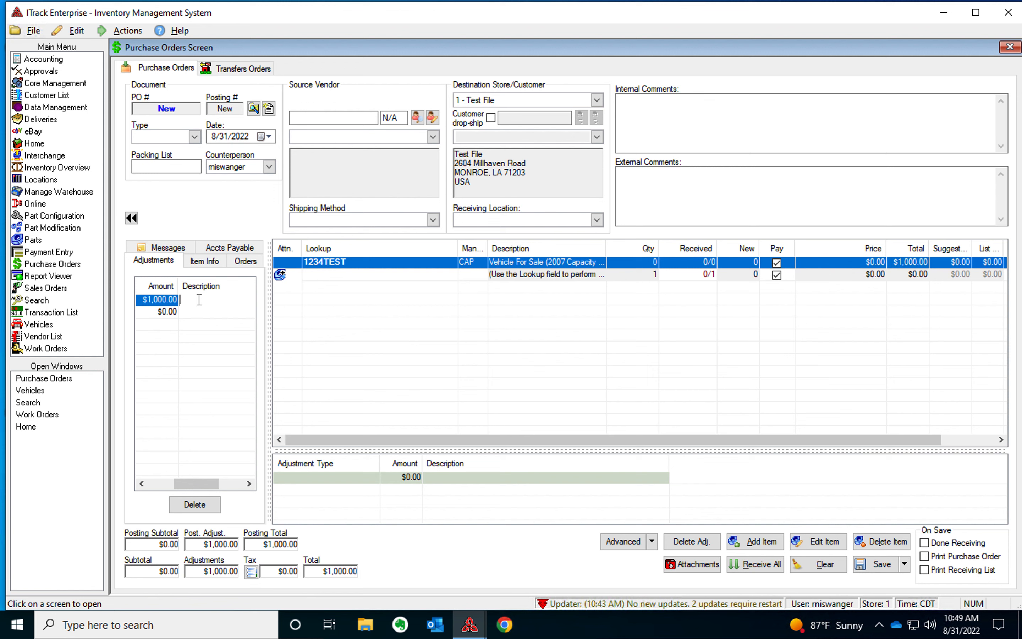
type("painted the truck")
Look up the source vendor by first name and accept purchasing from the inactive vendor.
left_click(304, 118)
type("bob")
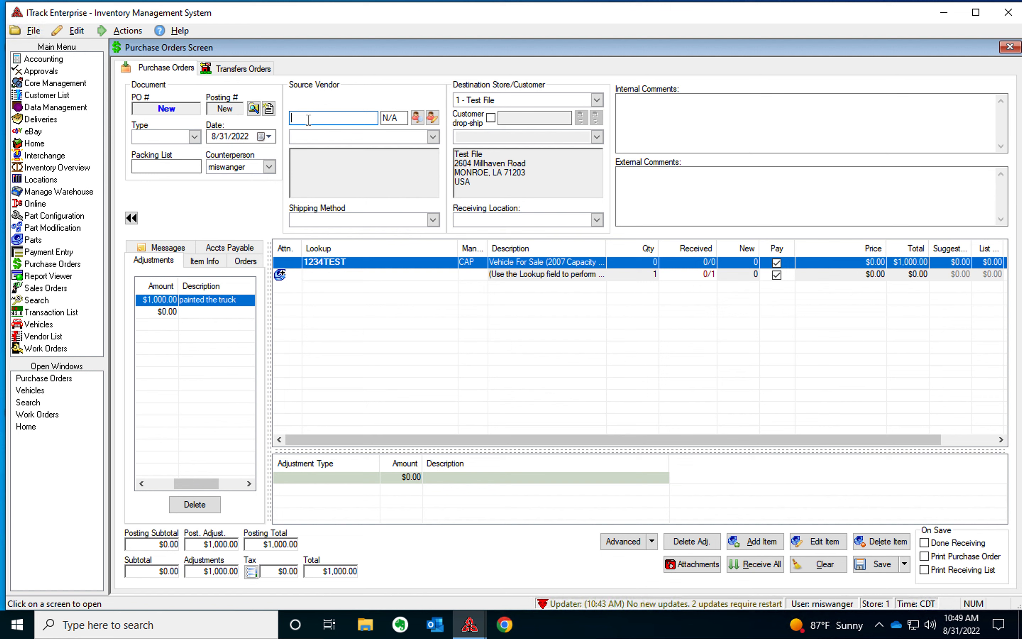
type("by")
key("Return")
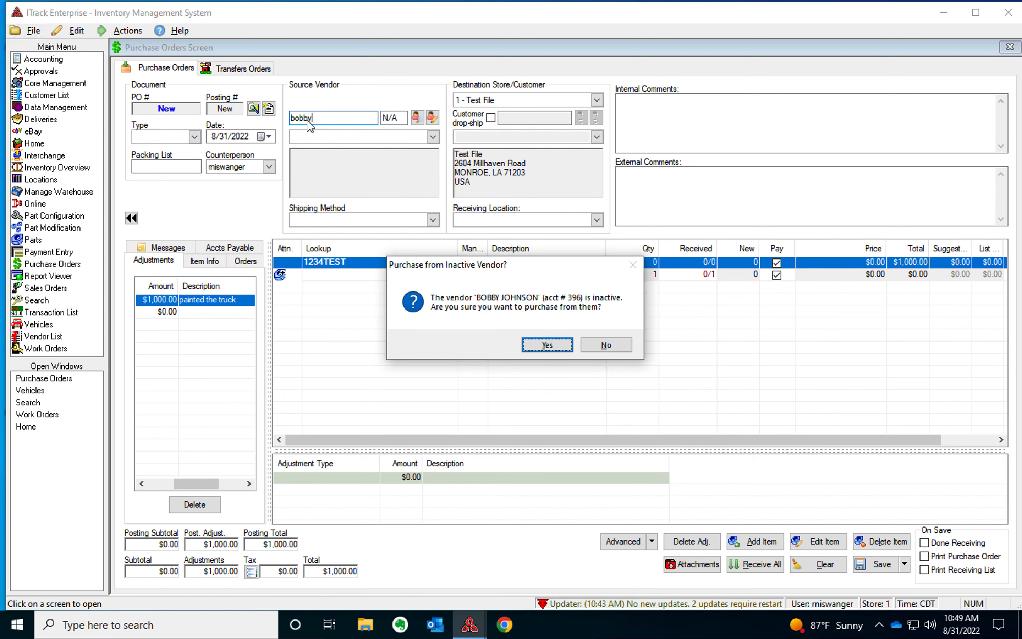
left_click(545, 346)
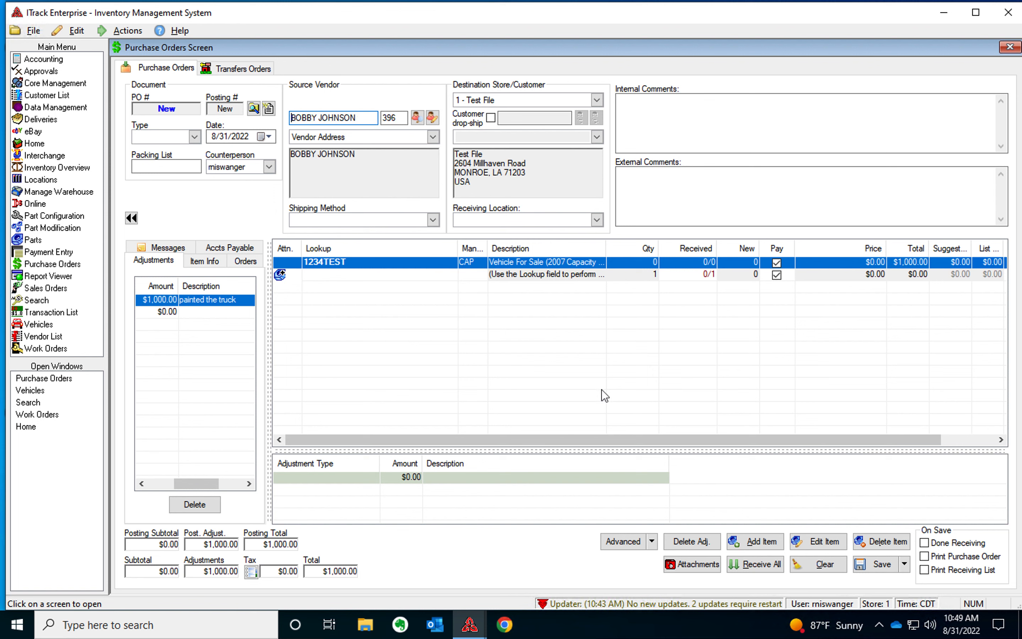
Add a second adjustment of type Freight In with an amount of $250 to the 1234TEST line.
left_click(168, 311)
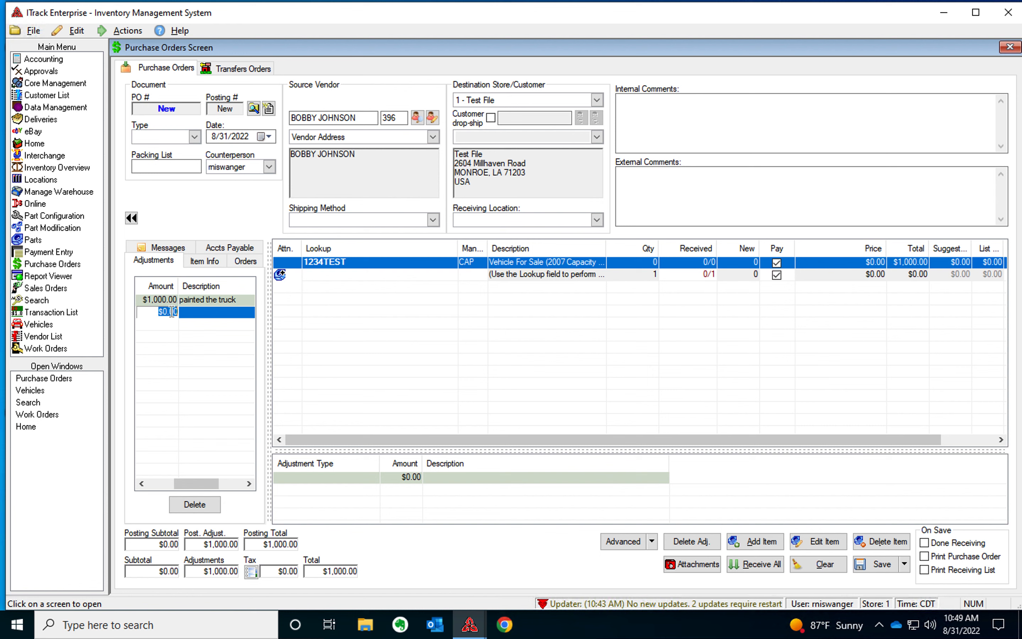
left_click_drag(196, 484, 140, 485)
left_click(197, 313)
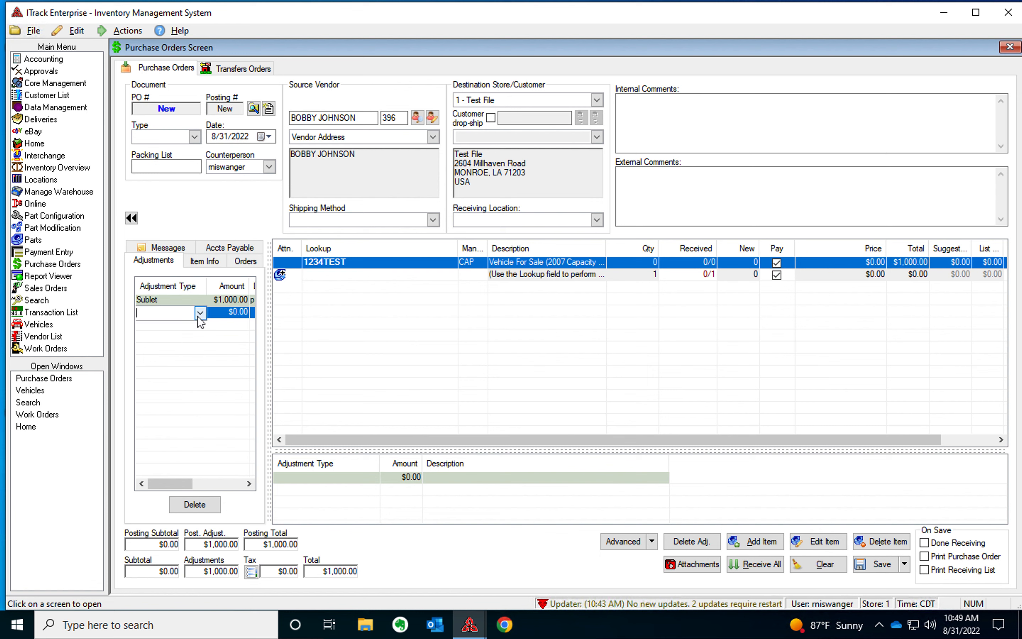
left_click(200, 313)
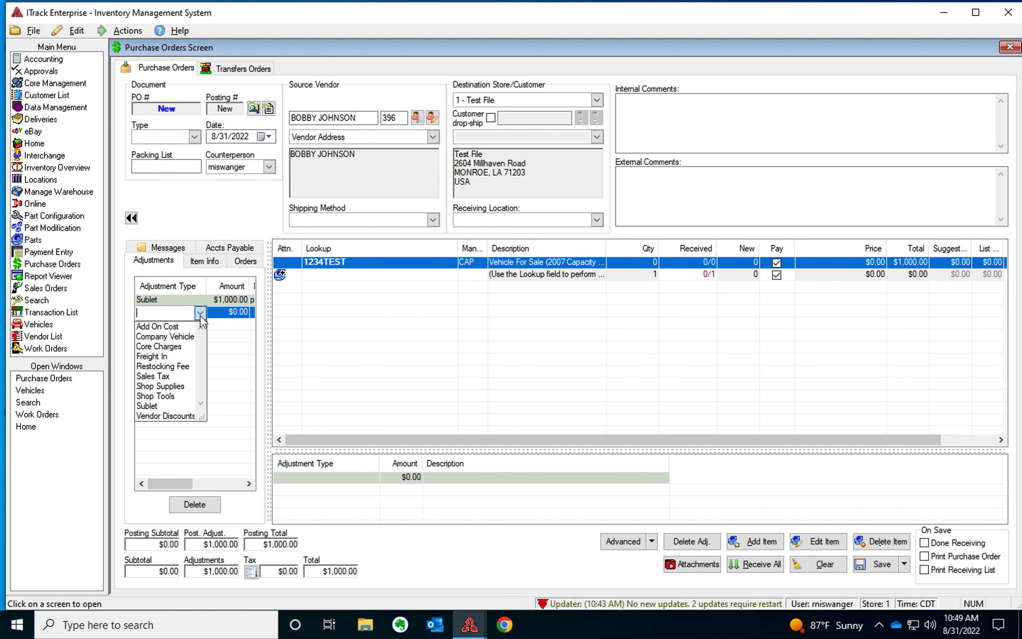
left_click(173, 358)
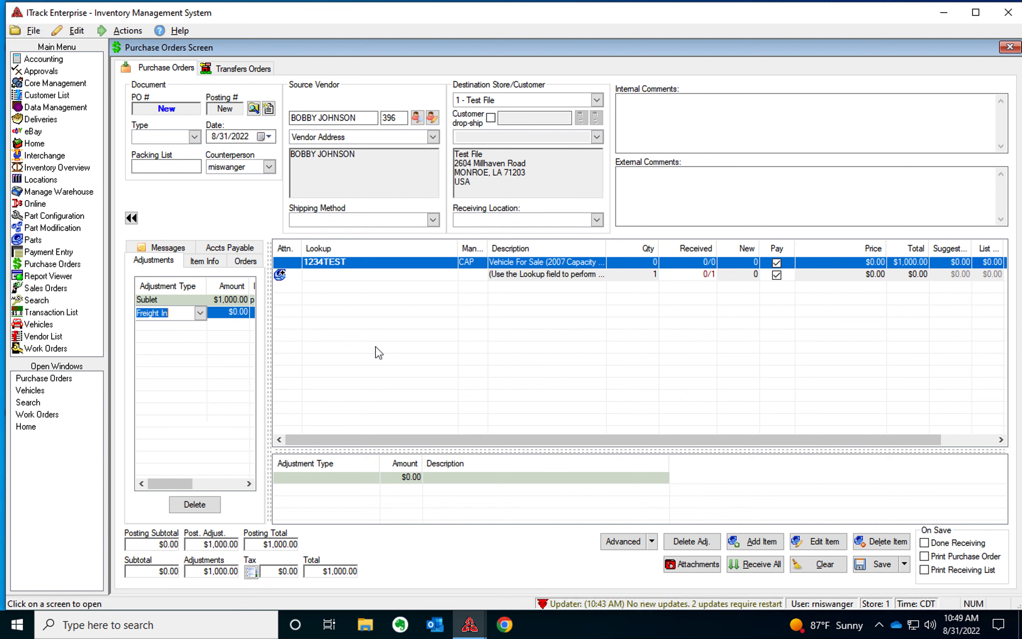
left_click(238, 312)
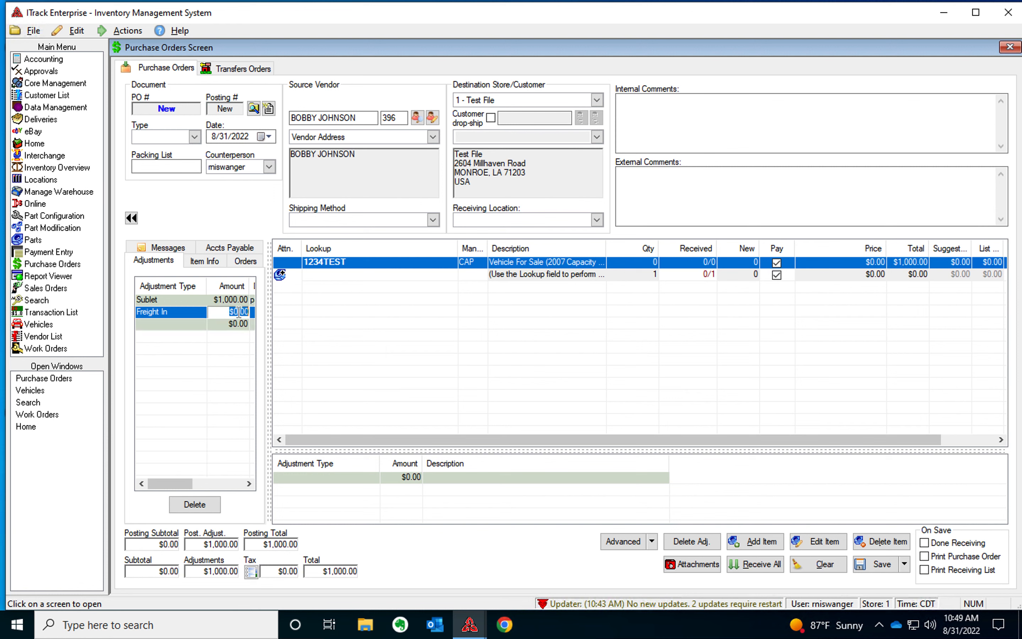
type("50")
key("BackSpace")
key("BackSpace")
key("BackSpace")
type("250")
left_click(206, 406)
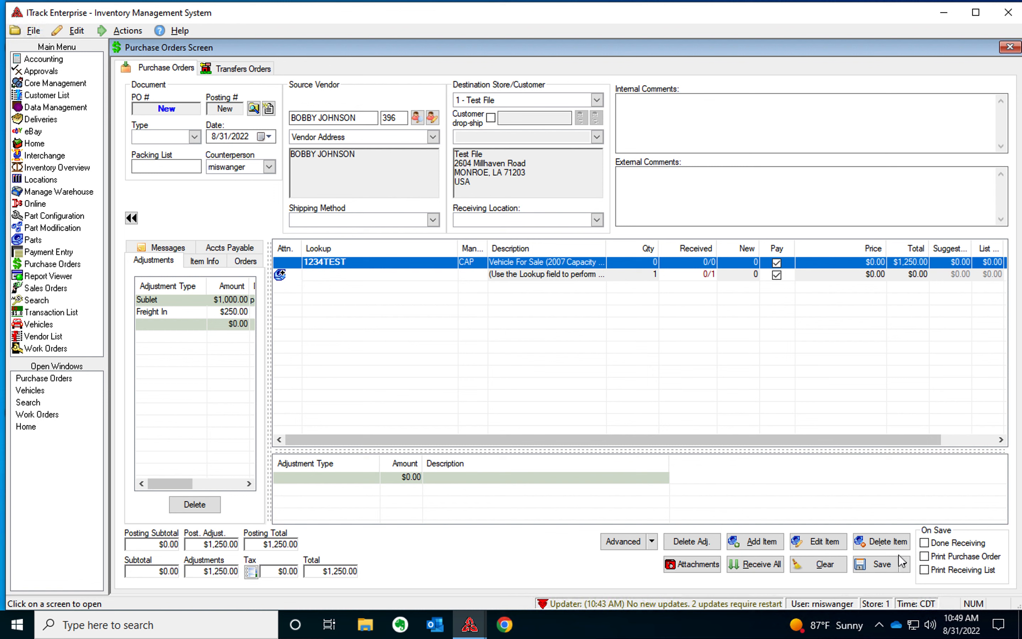
Enter the filler text "alsdfjaskljflasdjf" as external comments and "aldjfklasdjfkljasd" as internal comments.
left_click(704, 202)
type("alsdfjaskljflasdjf")
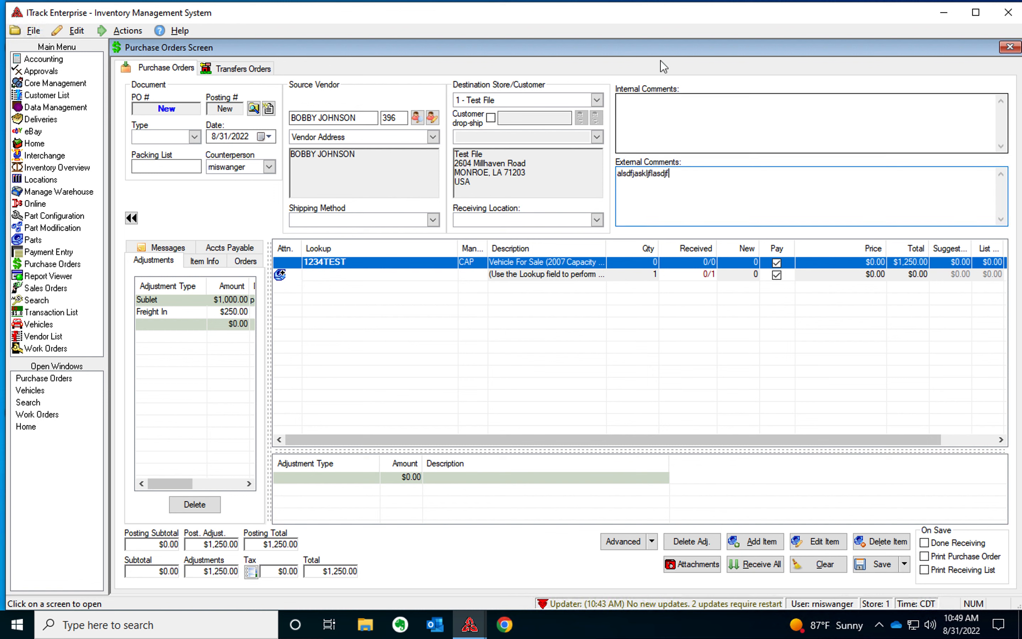
left_click(646, 119)
type("aldjfklasdjfkljasd")
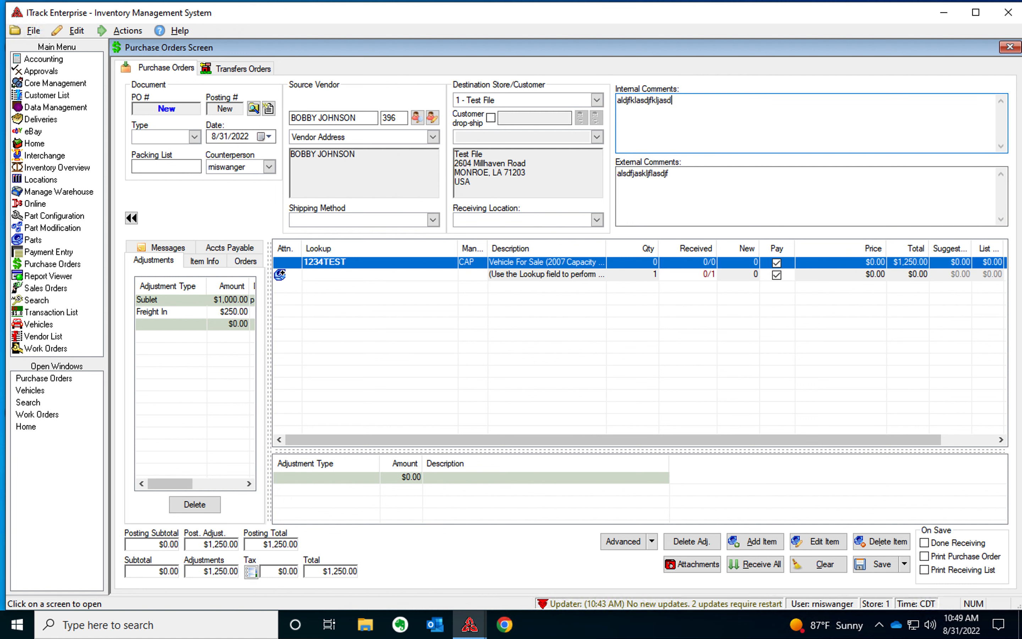
Replace the external comments with a note giving 8/31/22, the employee's first name and "had truck painted".
key("Tab")
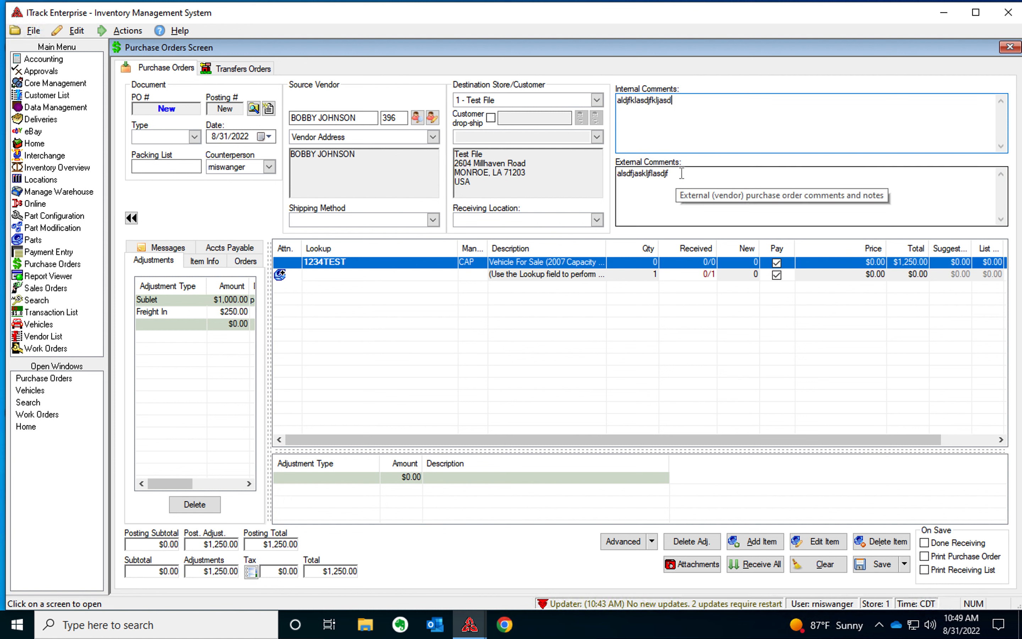
type("8")
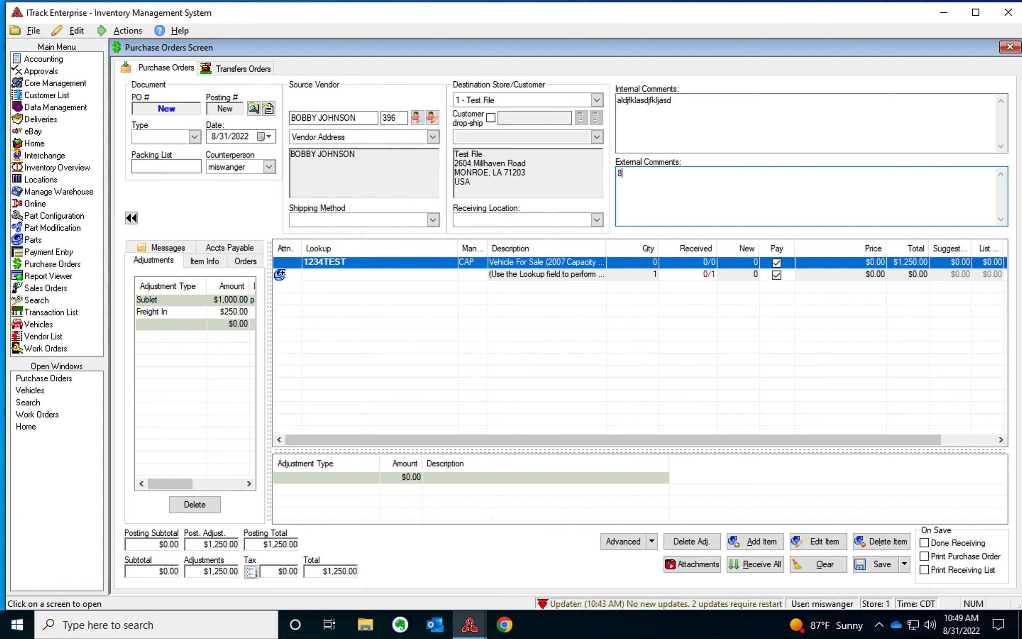
type("/31/22 - rudy - had truck painted")
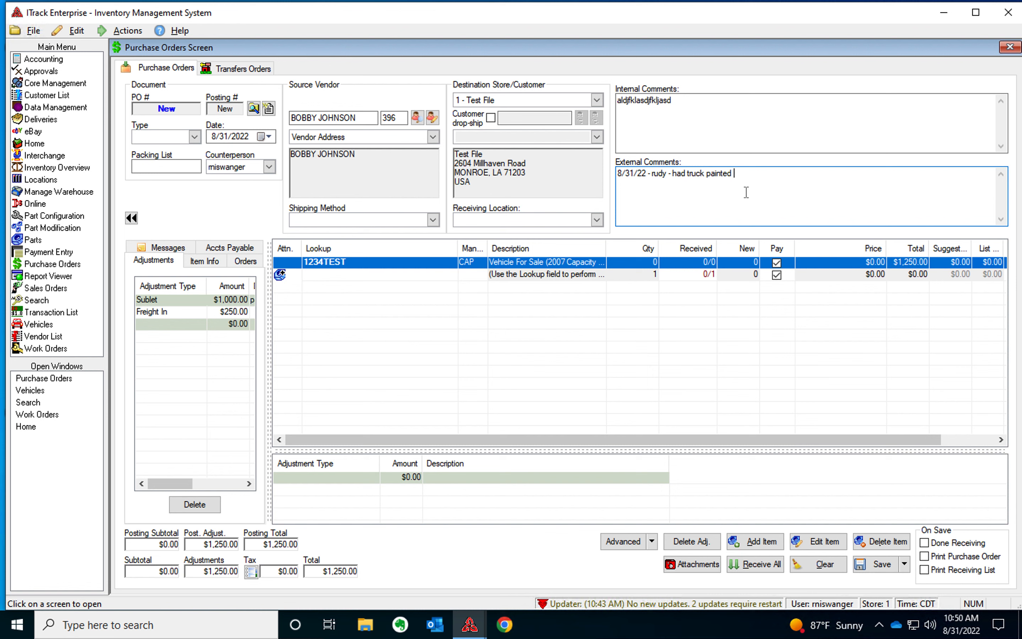
Replace the filler text in the internal comments with a copy of the external comments note.
left_click_drag(736, 174, 617, 174)
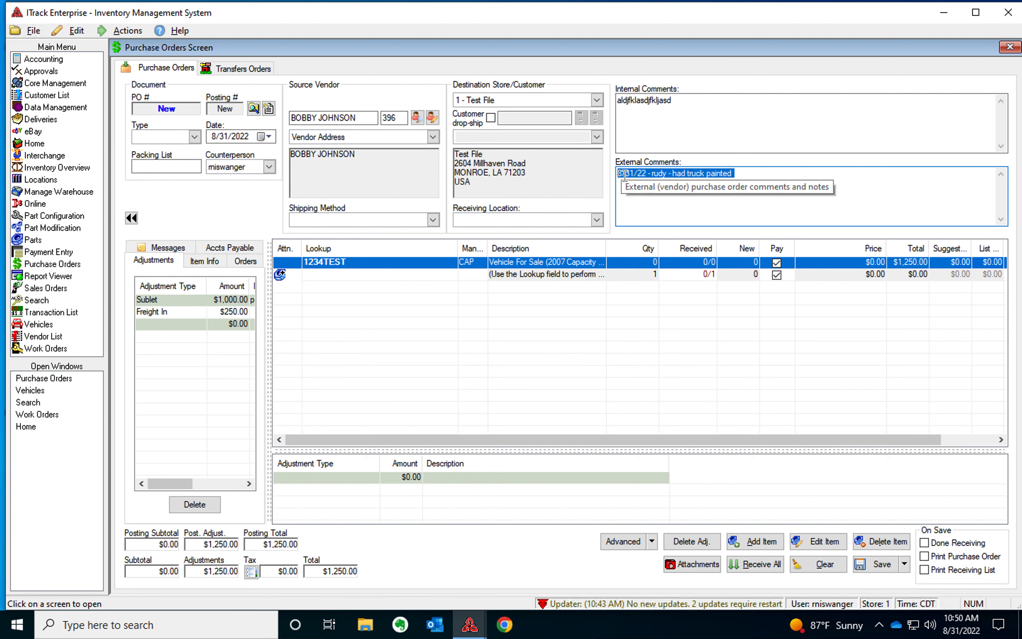
right_click(624, 175)
left_click(653, 221)
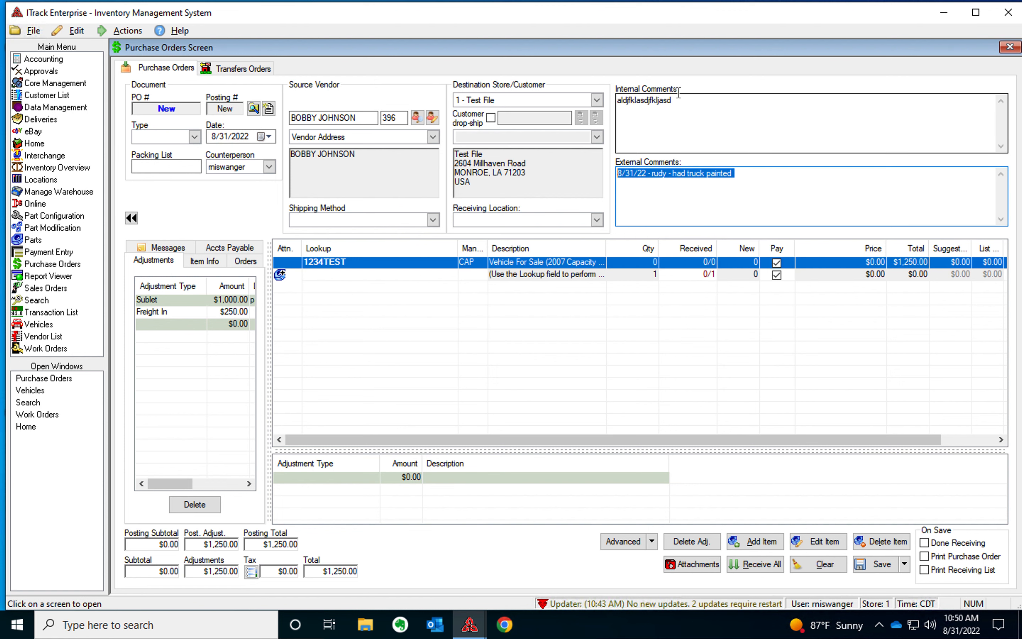
double_click(653, 101)
right_click(626, 102)
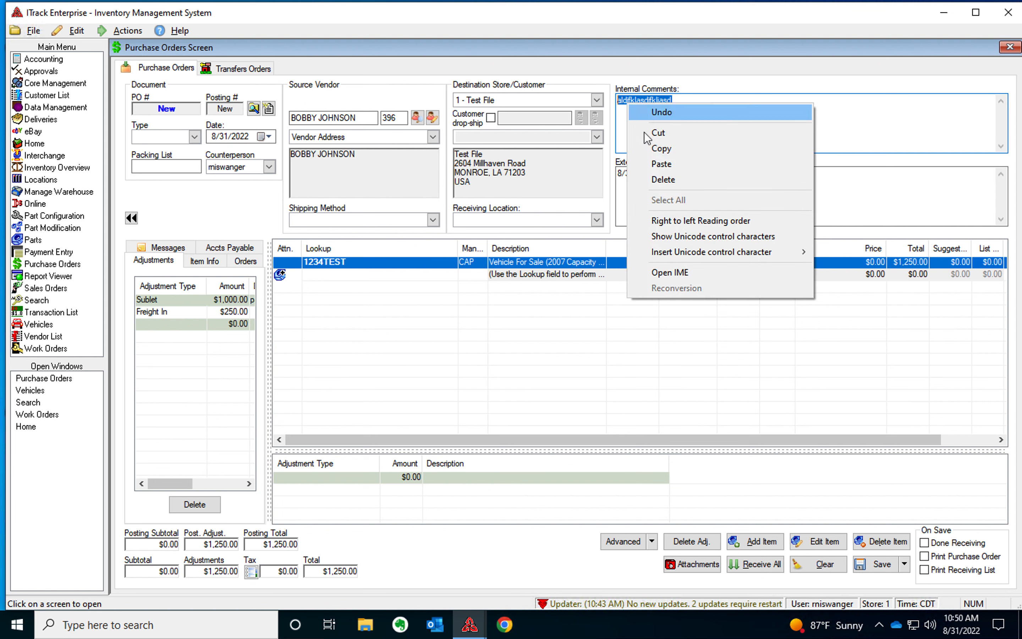
left_click(662, 165)
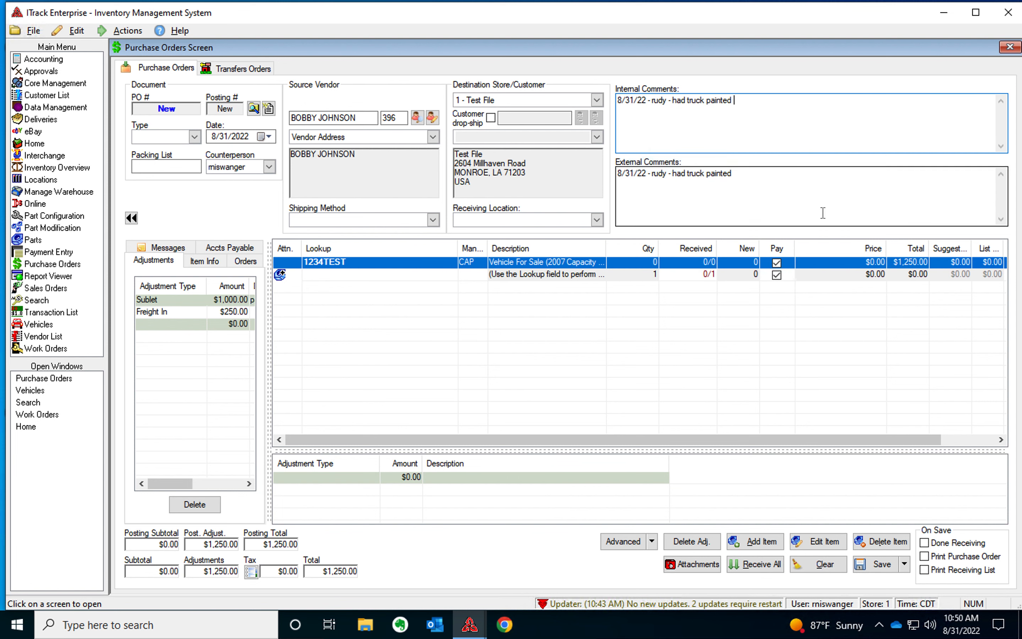
Save the purchase order, leaving it open for receiving and continuing without a vendor packing list.
left_click(879, 577)
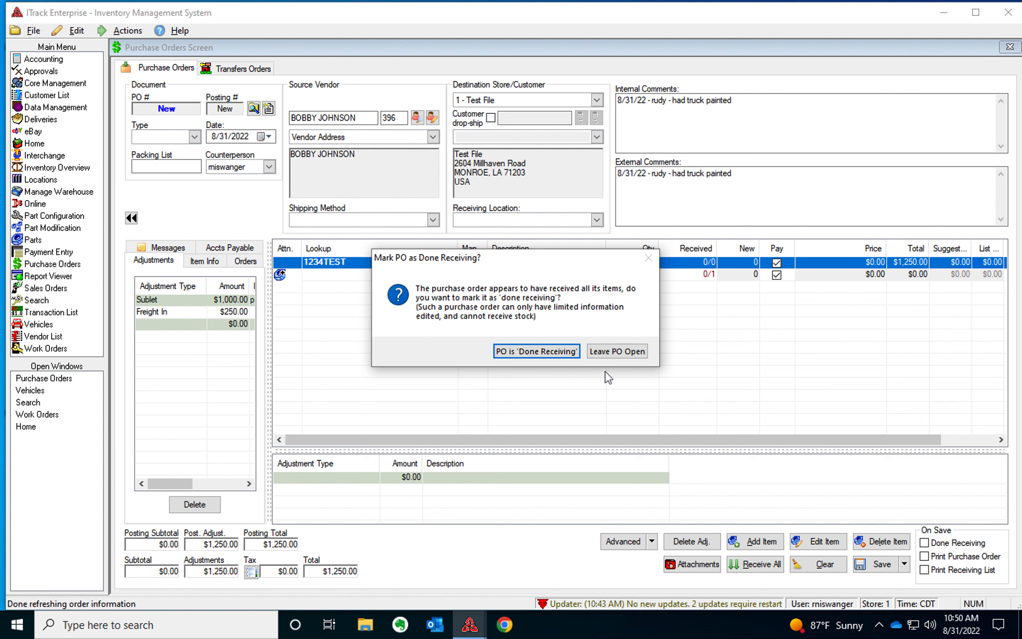
left_click(612, 355)
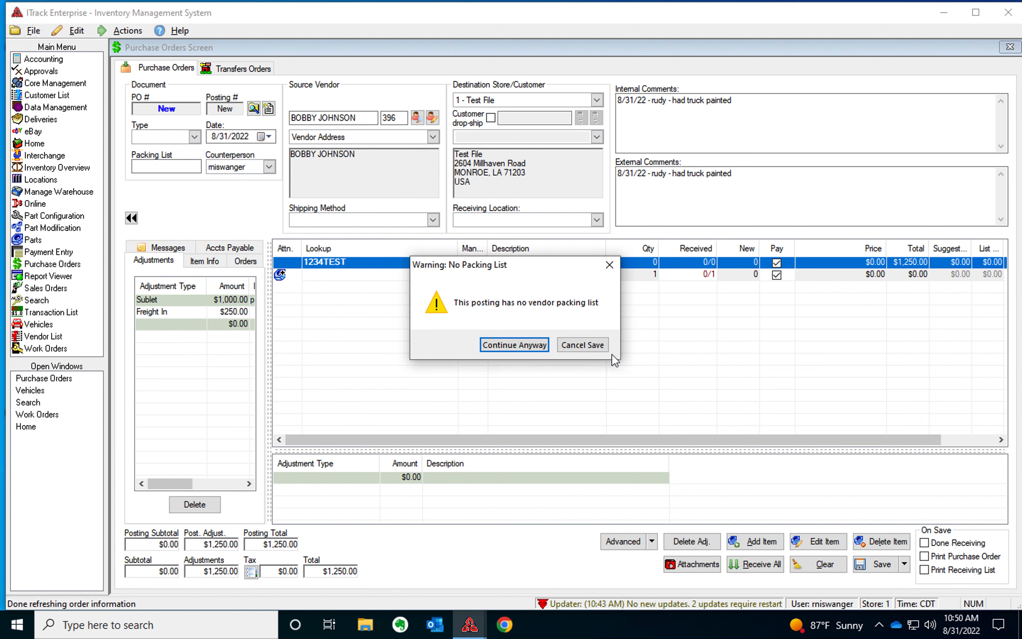
left_click(507, 345)
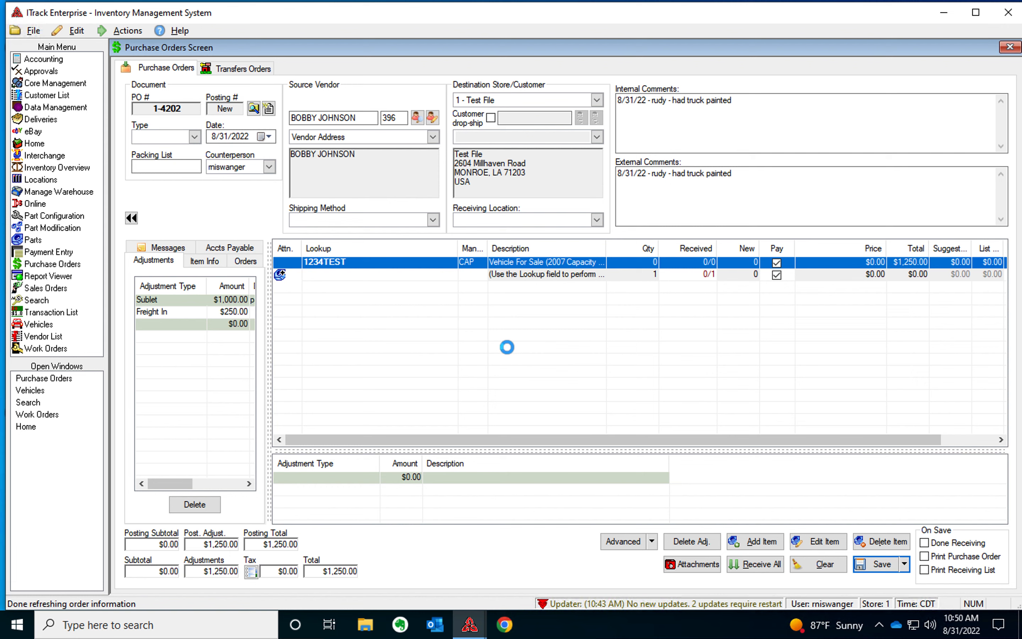
left_click(621, 340)
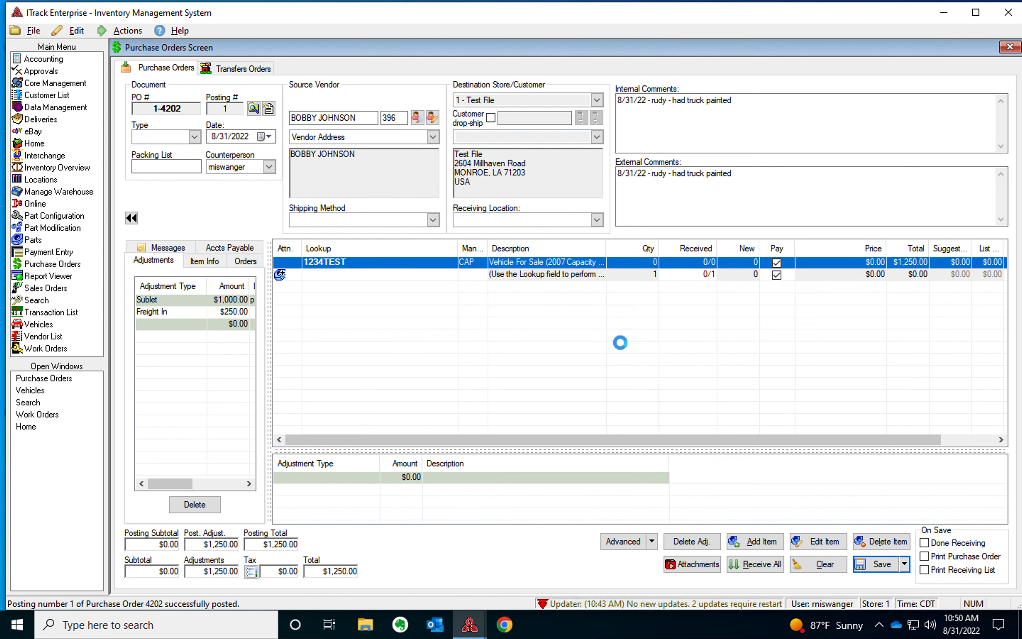
Return to the vehicle's cost list and describe the Freight In cost without a description as "freight for the engine".
left_click(35, 391)
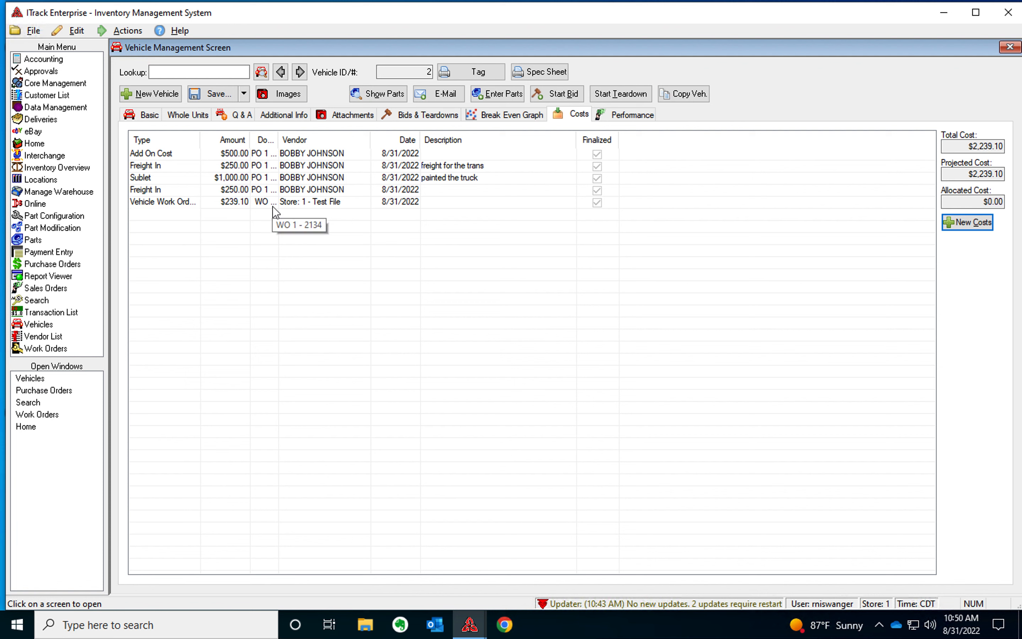
left_click(229, 182)
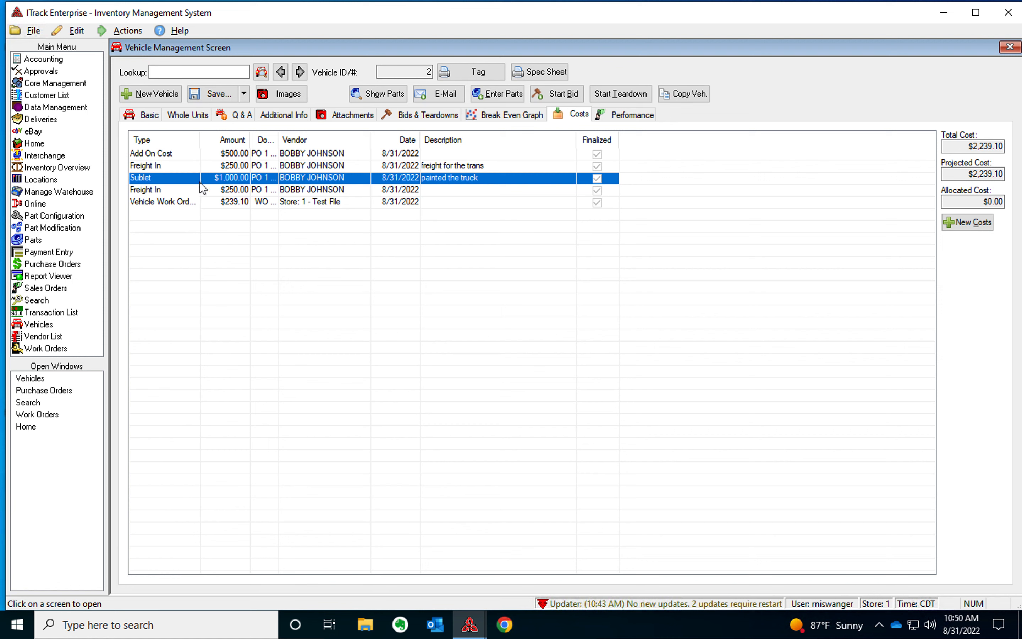
left_click(177, 191)
left_click(450, 192)
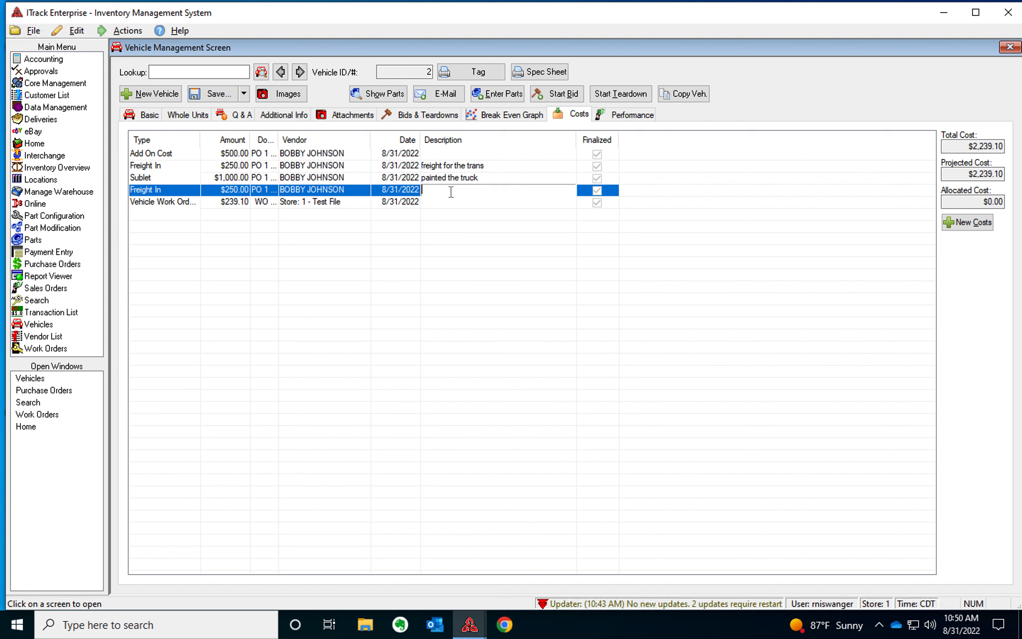
type("freight for the engine")
left_click(477, 224)
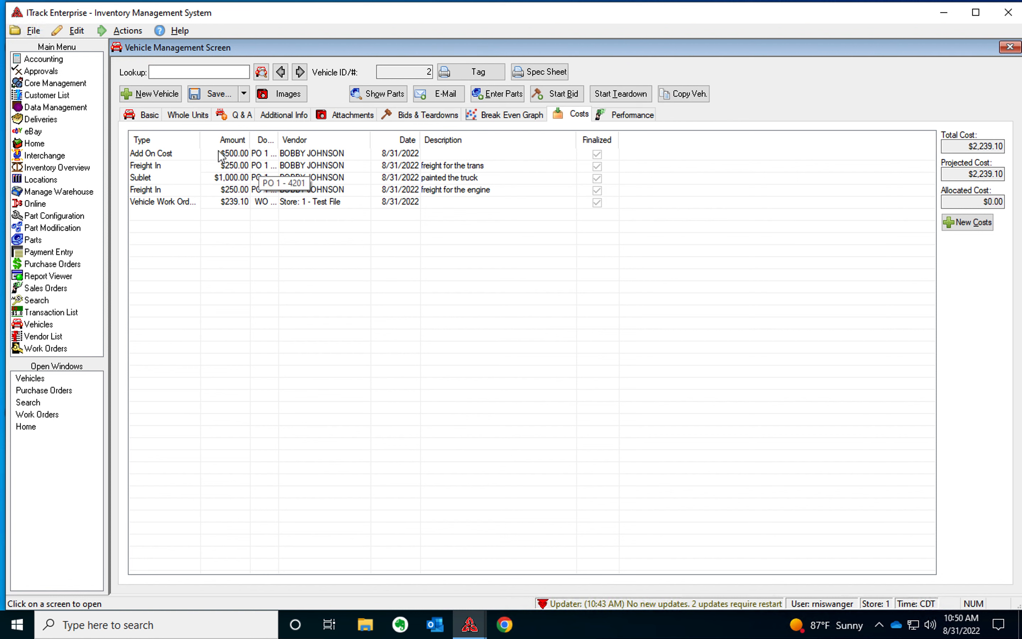
left_click(180, 158)
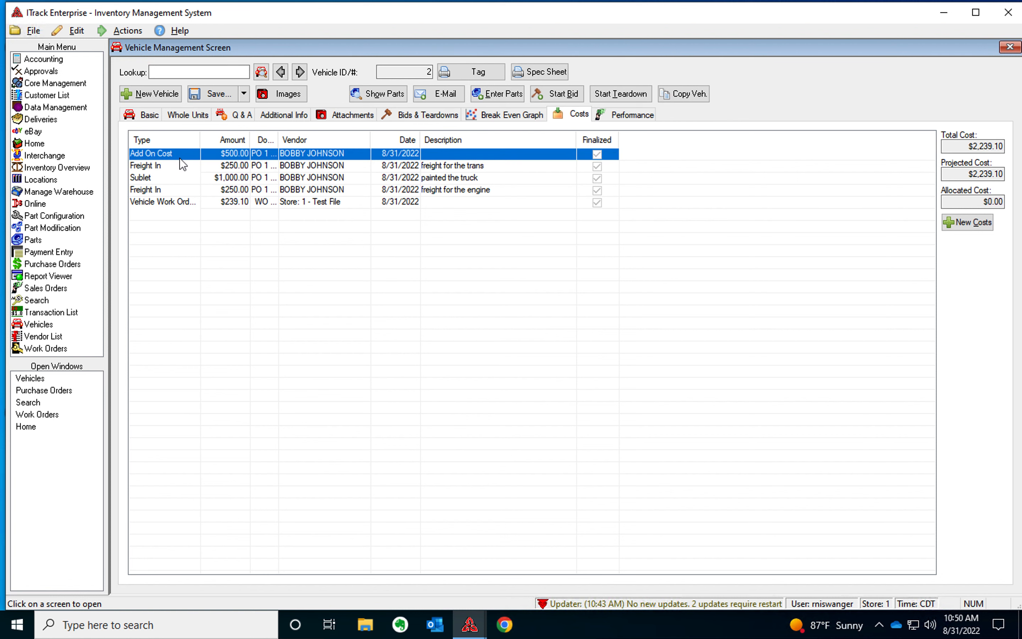